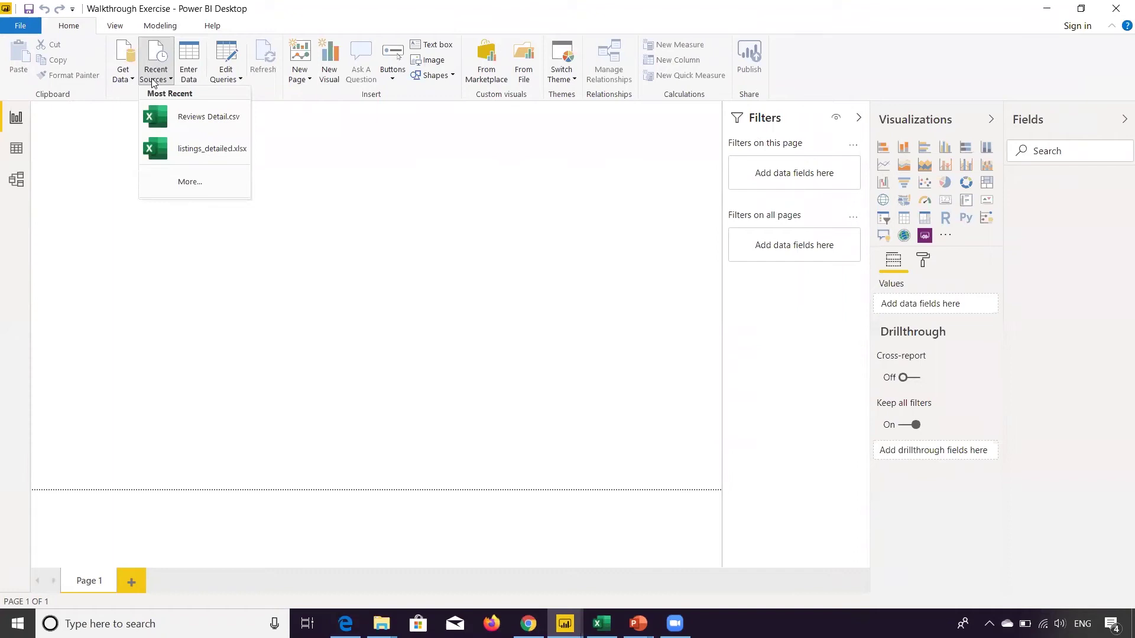
# View the full list of recent data sources, and open and close the Power Query Editor
pyautogui.click(197, 179)
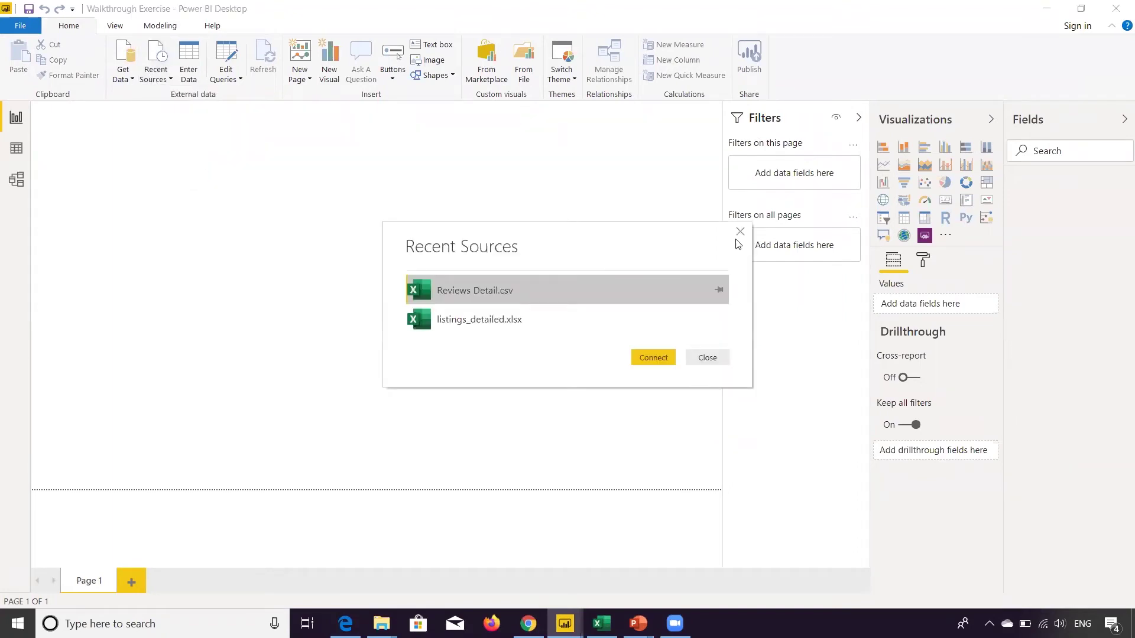
pyautogui.click(741, 233)
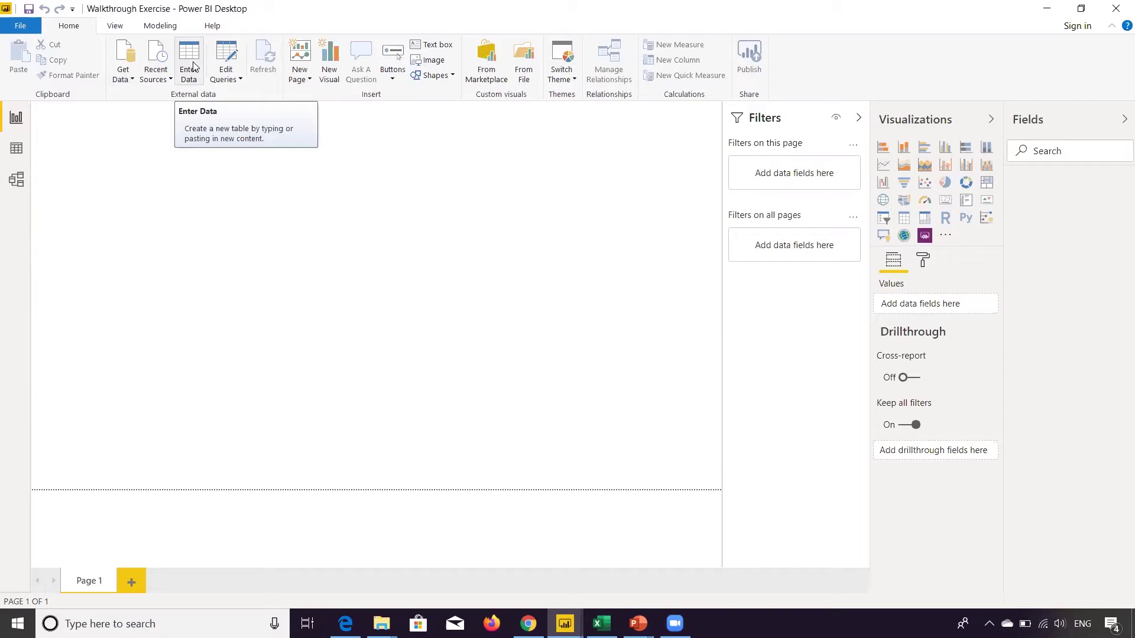
pyautogui.click(239, 81)
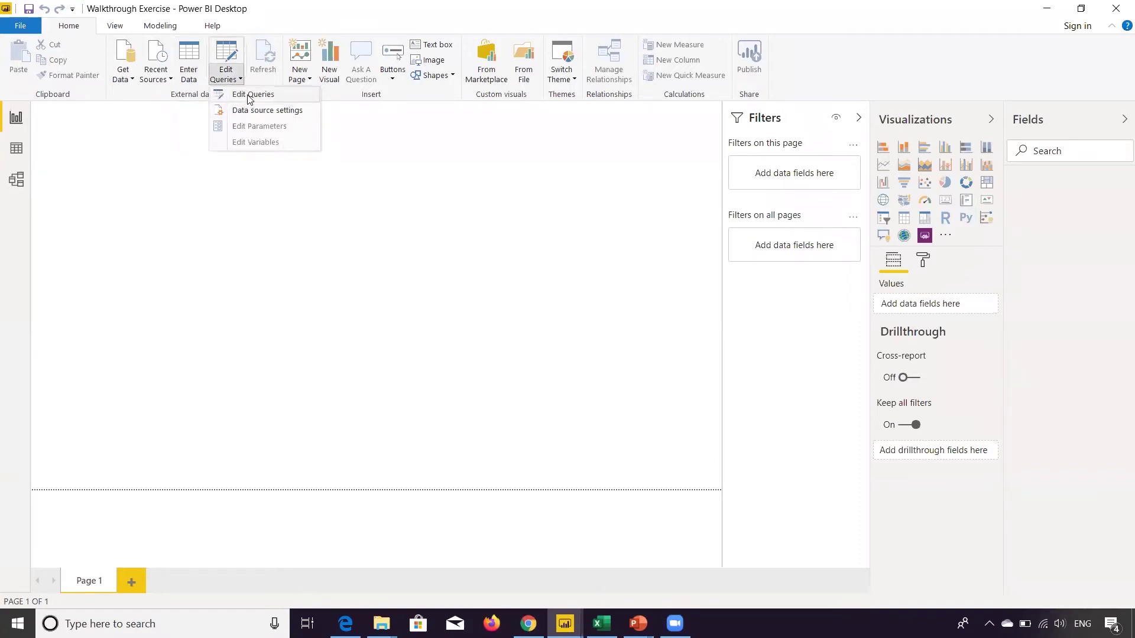
pyautogui.click(248, 96)
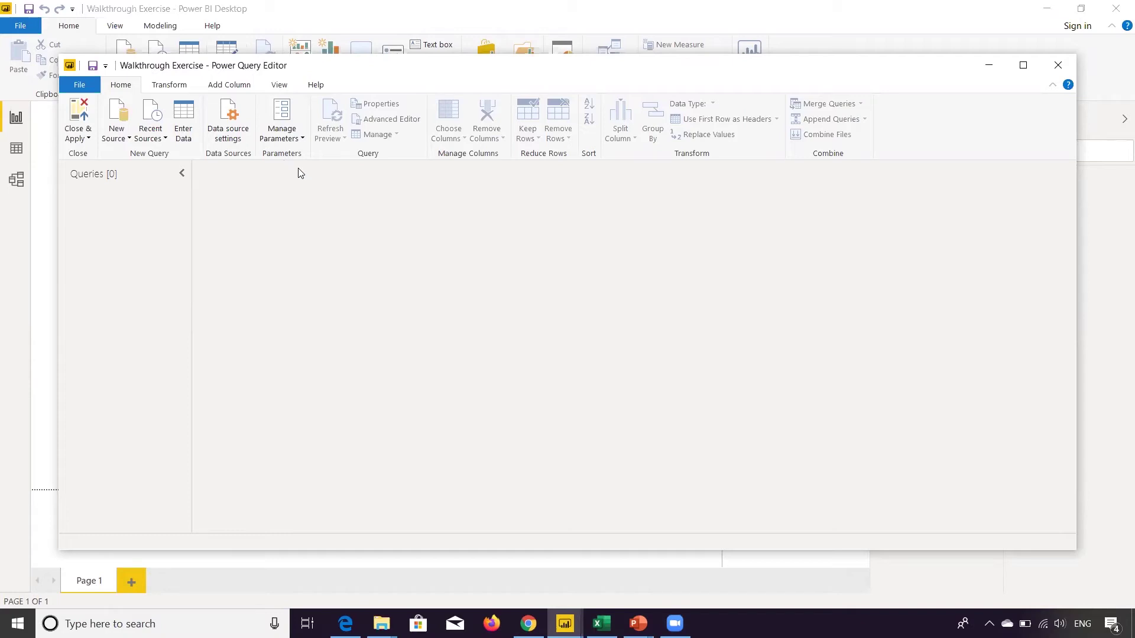
pyautogui.click(1062, 68)
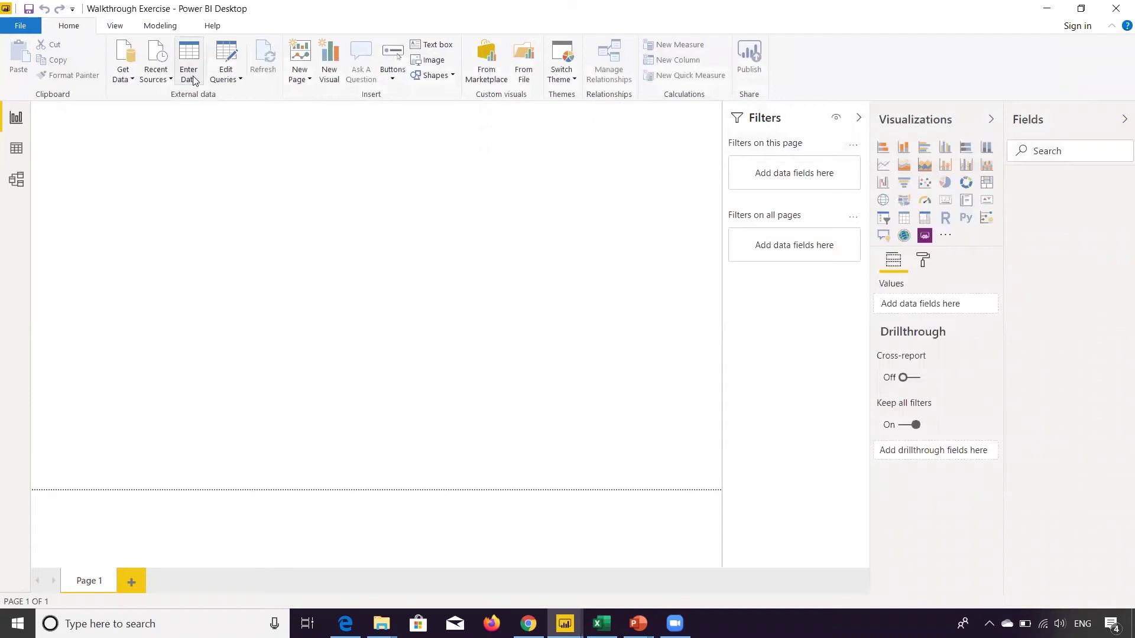
# Review the data source settings for both global permissions and data sources in the current file
pyautogui.click(225, 78)
pyautogui.click(244, 113)
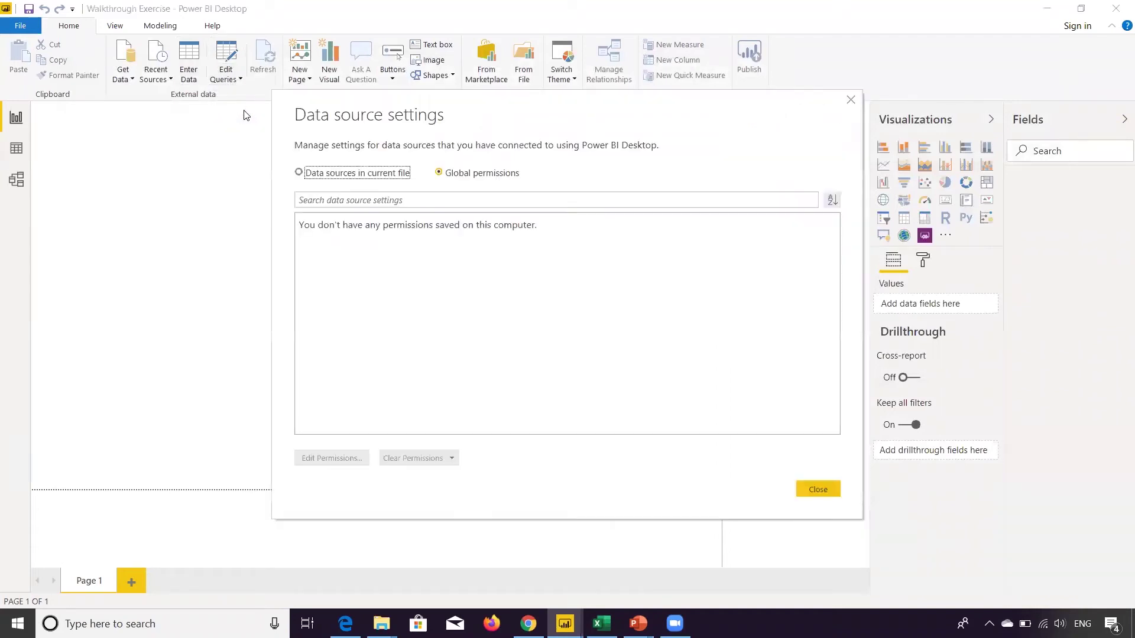
pyautogui.click(364, 198)
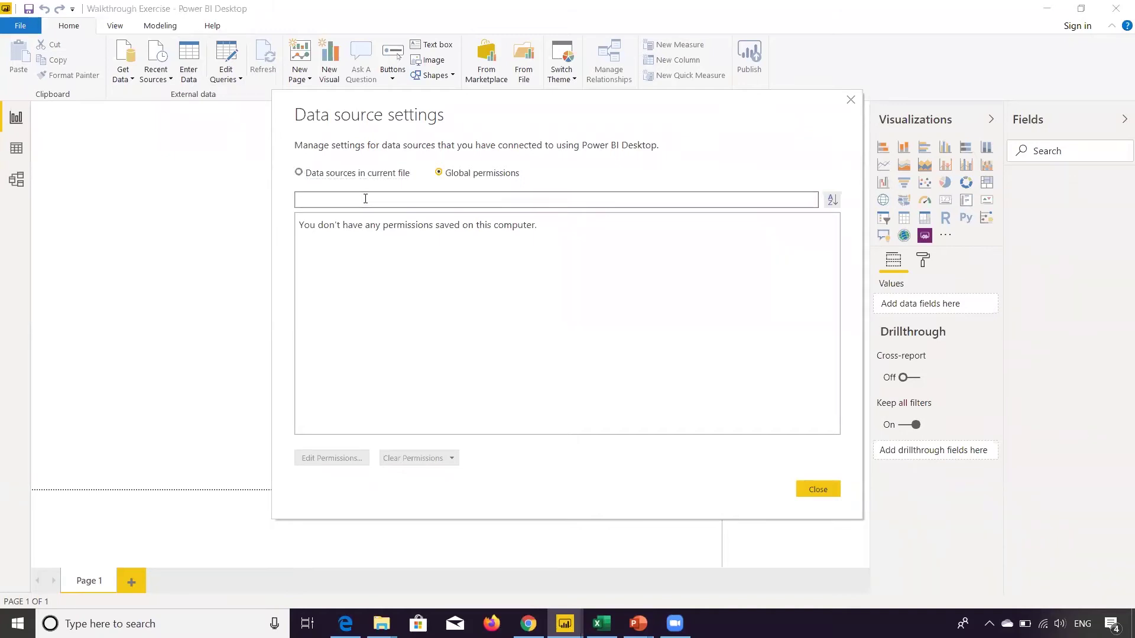
pyautogui.click(350, 173)
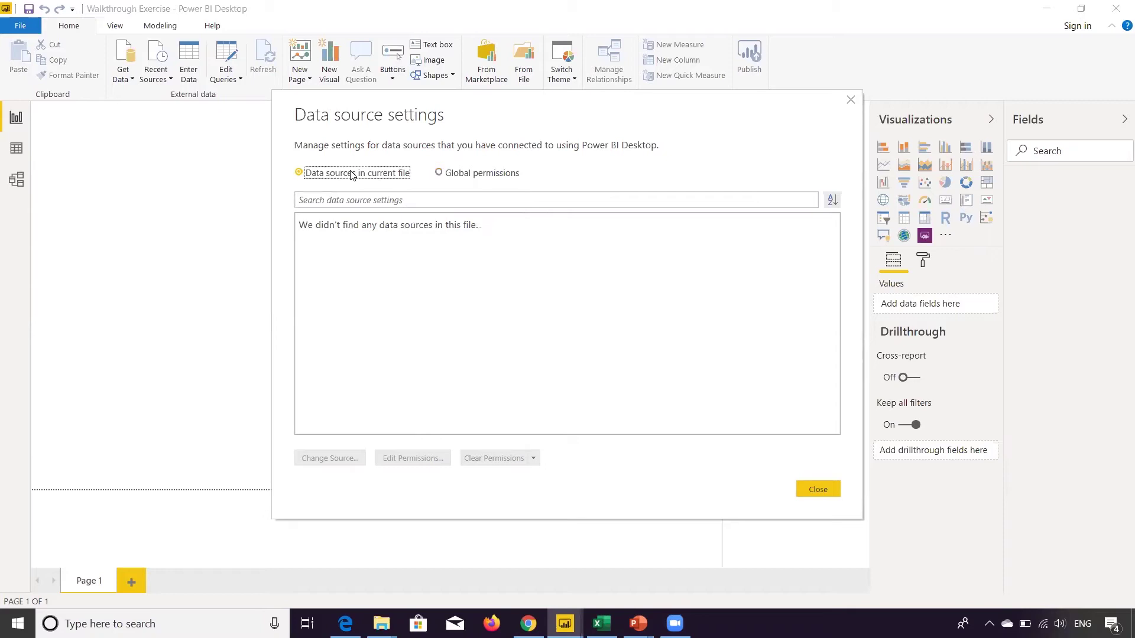
pyautogui.click(495, 198)
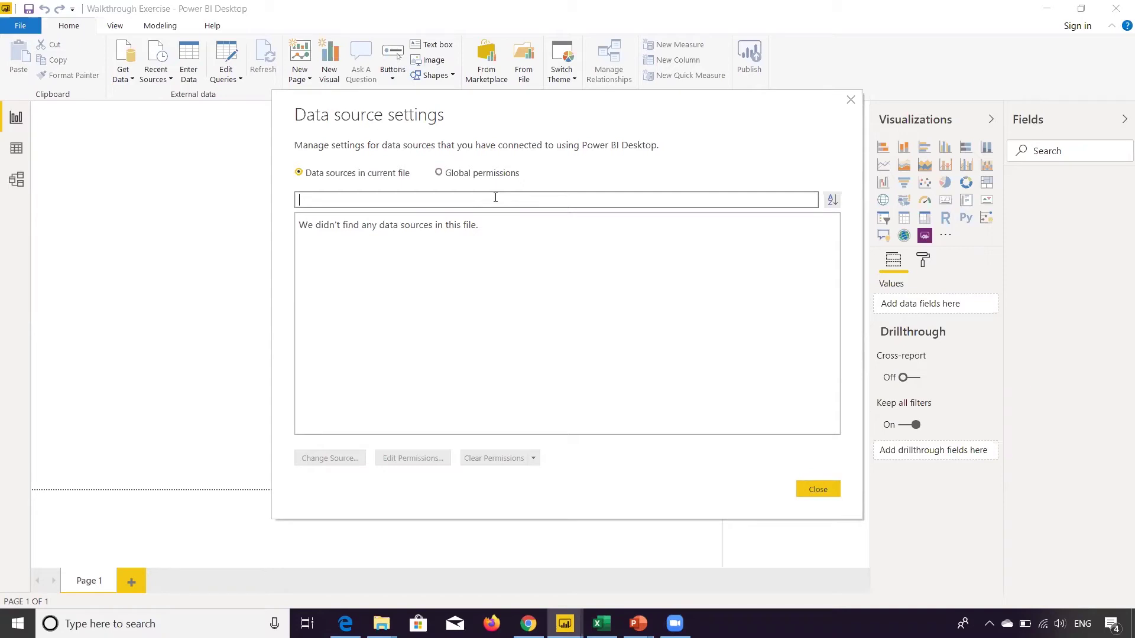
pyautogui.click(818, 490)
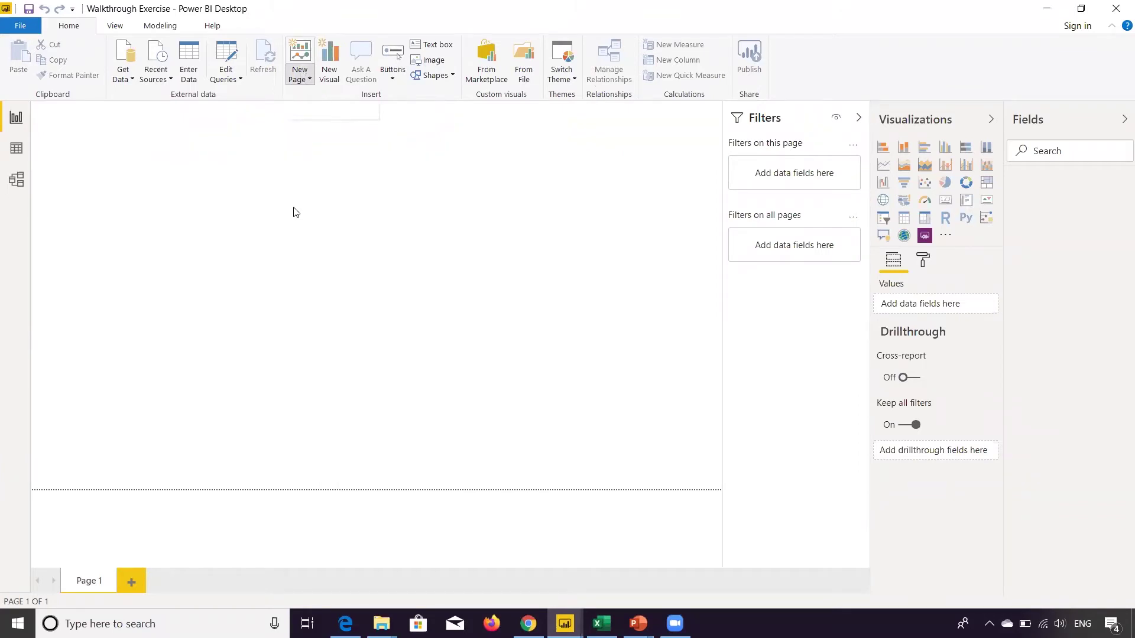
# Add a new blank page to the report
pyautogui.click(302, 76)
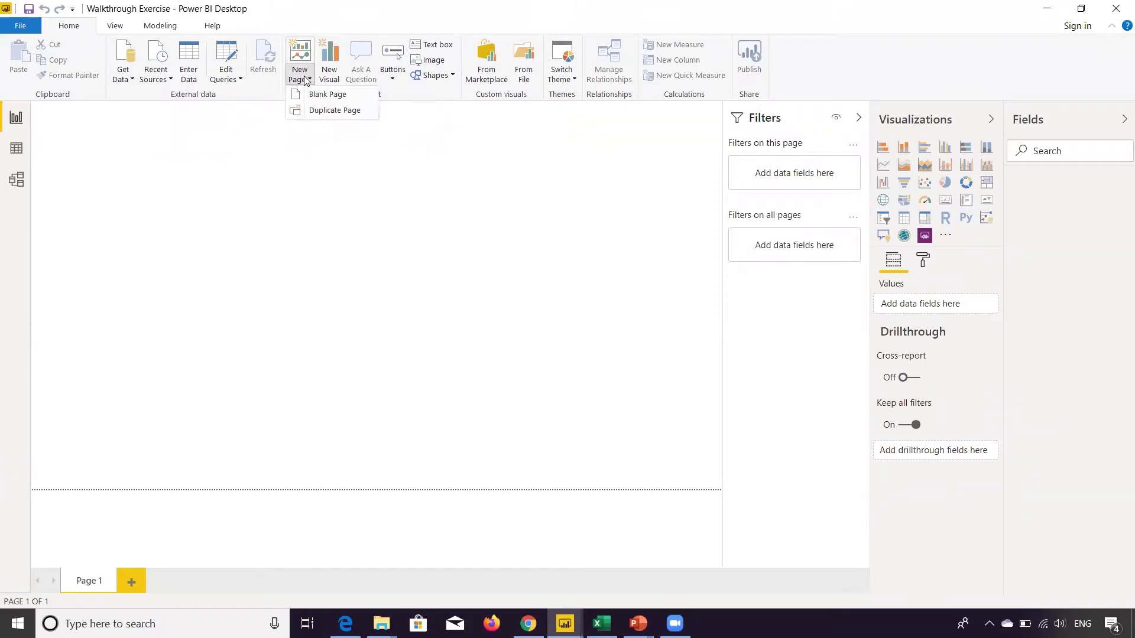
pyautogui.click(331, 96)
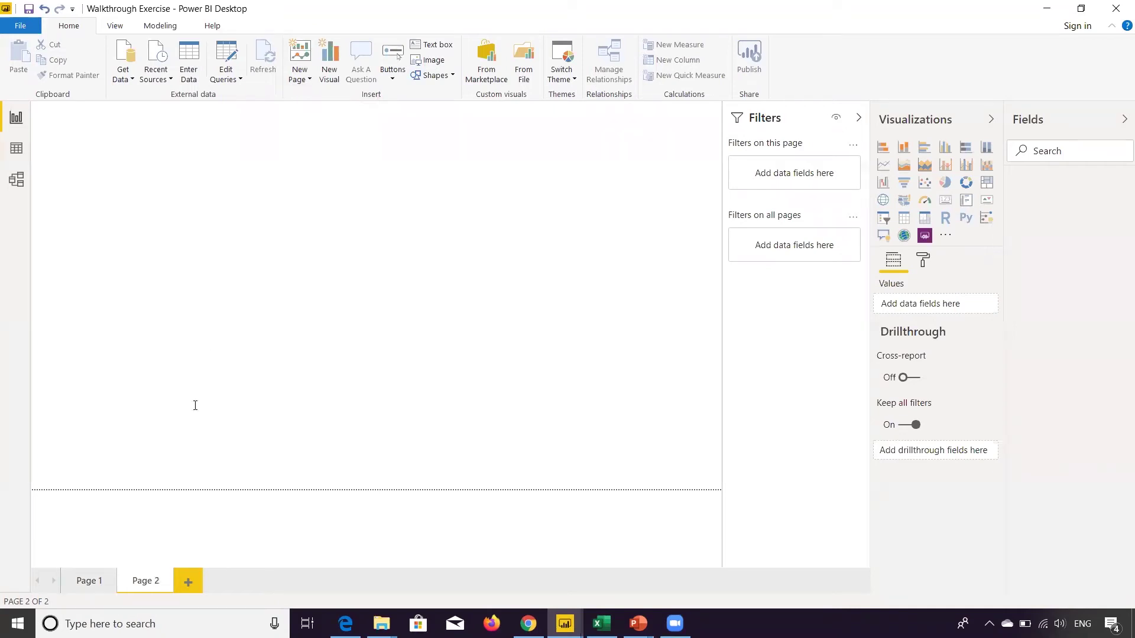
pyautogui.click(299, 78)
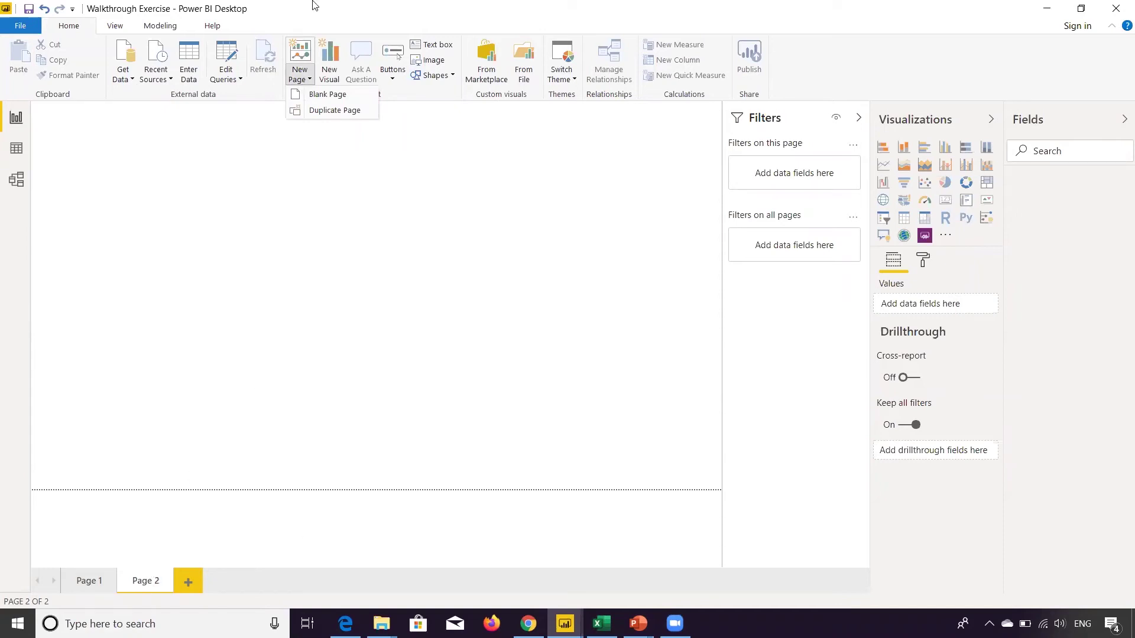
pyautogui.click(242, 347)
# Try out a new visual on Page 2 as a clustered bar chart, and remove it from the page
pyautogui.click(330, 65)
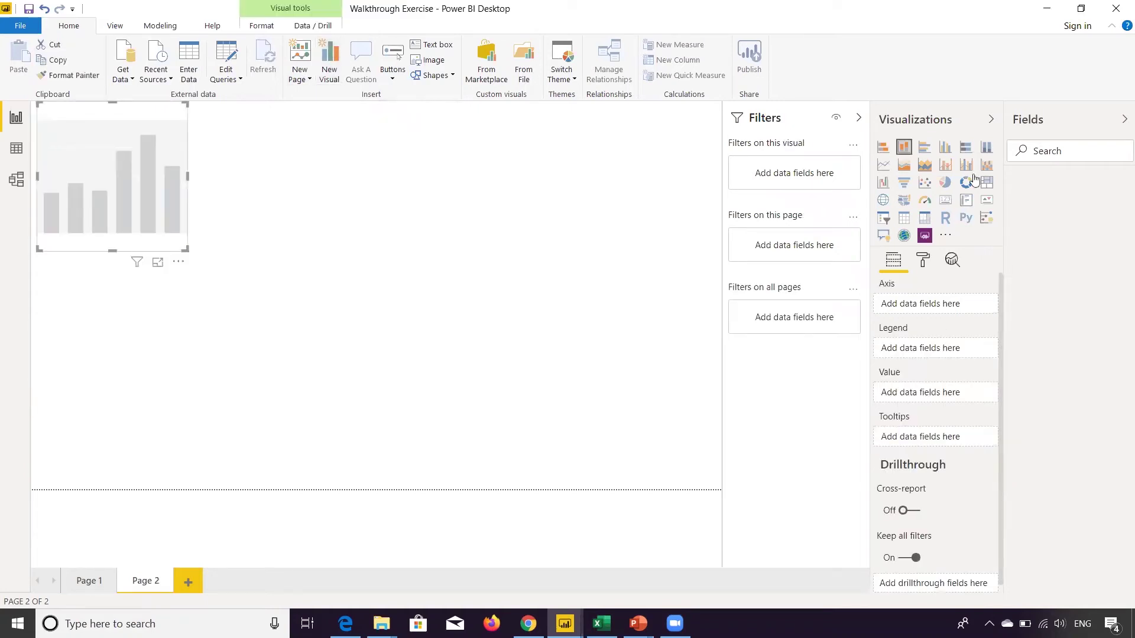
pyautogui.click(926, 151)
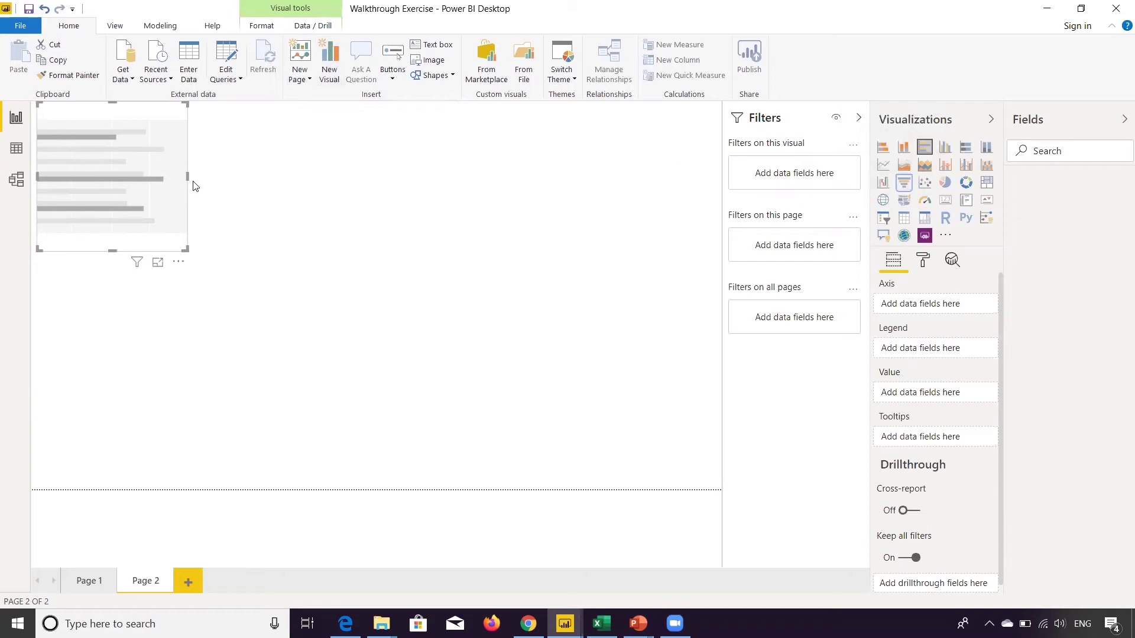
pyautogui.click(178, 263)
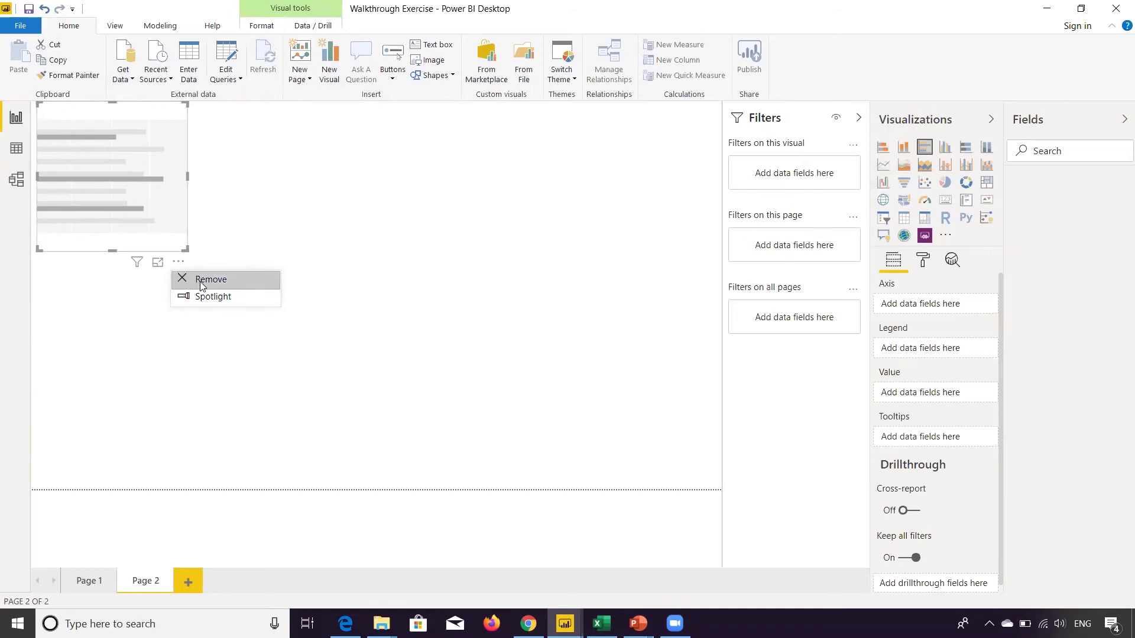
pyautogui.click(199, 282)
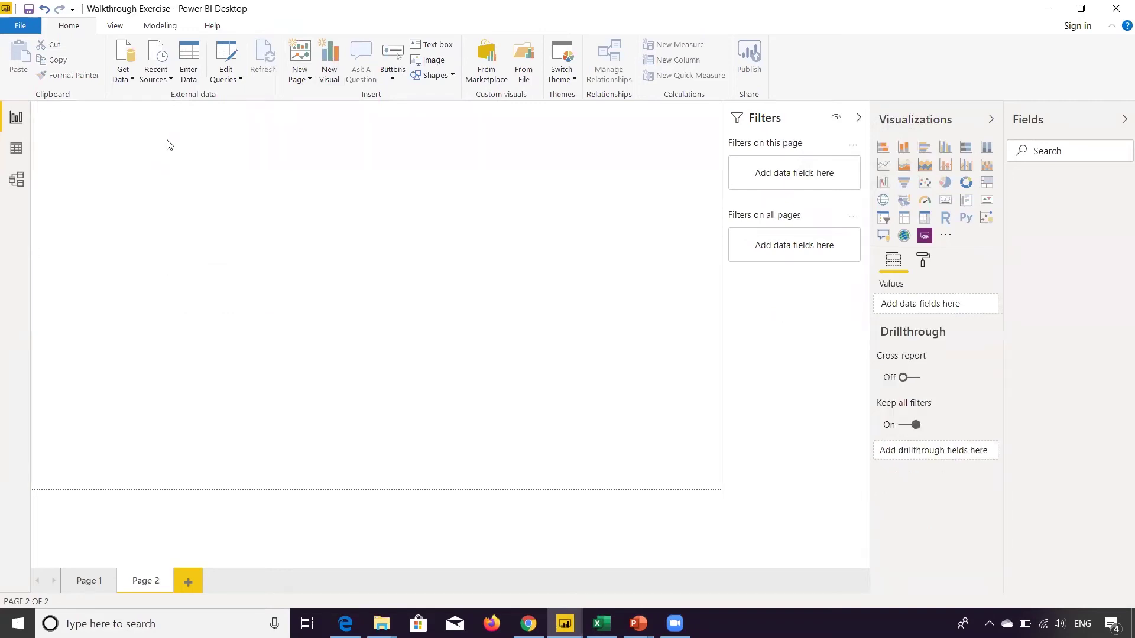
pyautogui.click(392, 65)
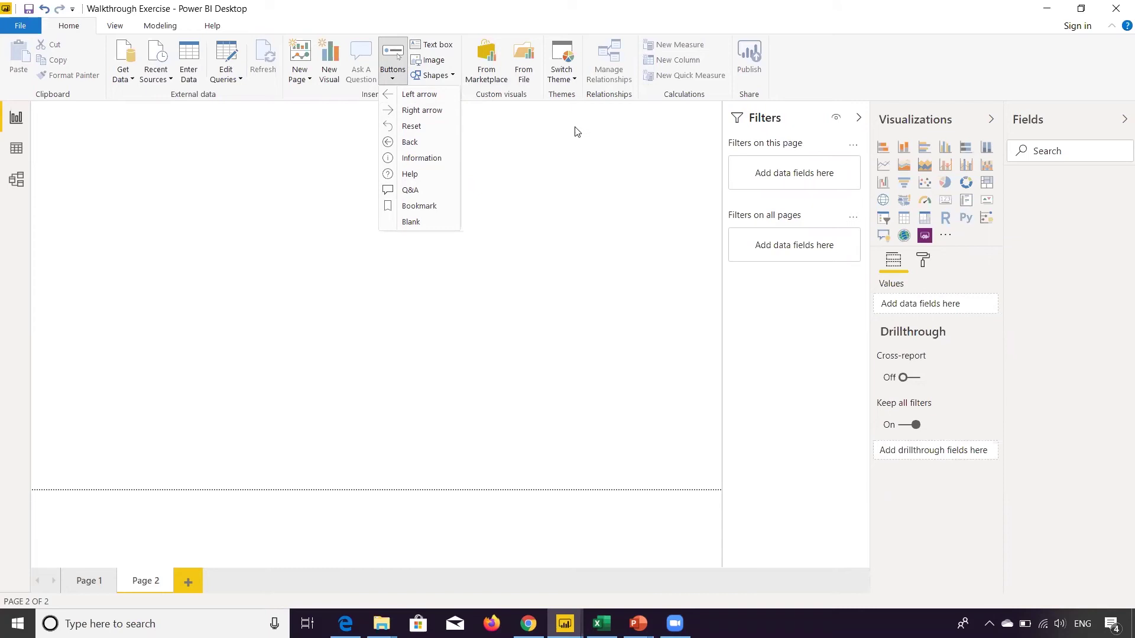
pyautogui.click(505, 123)
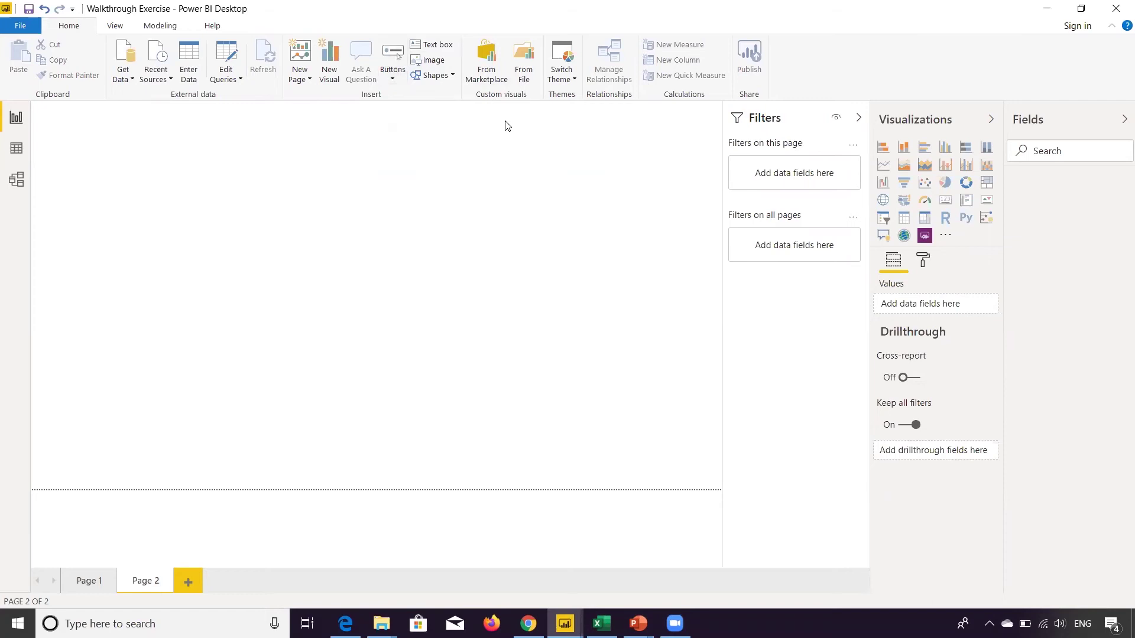
# Insert a text box reading "Free Text" on Page 2 and set its font size to 36
pyautogui.click(431, 45)
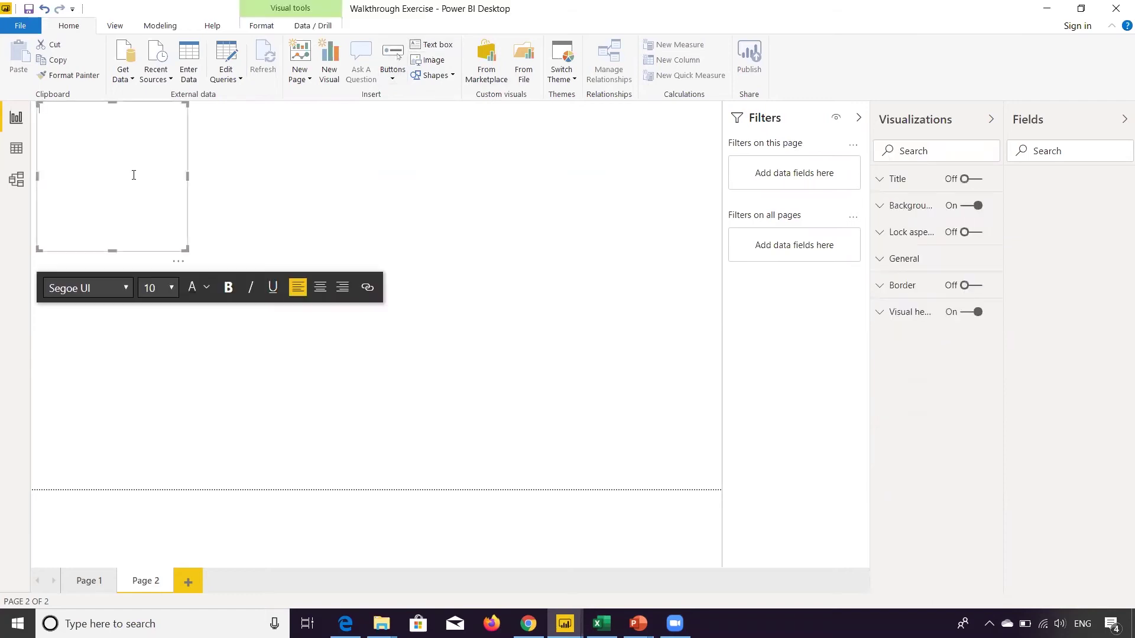
pyautogui.write('Free Text')
pyautogui.tripleClick(76, 109)
pyautogui.click(171, 288)
pyautogui.click(152, 503)
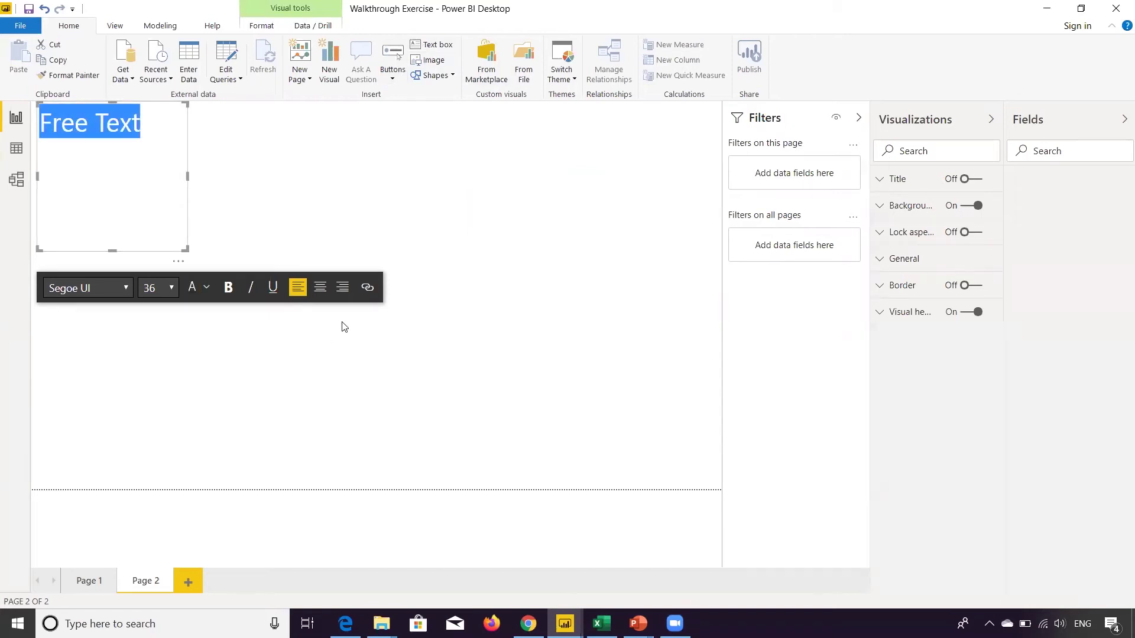
# Make the "Free Text" text bold, italic and underlined, and center it in the text box
pyautogui.click(228, 288)
pyautogui.click(252, 287)
pyautogui.click(272, 287)
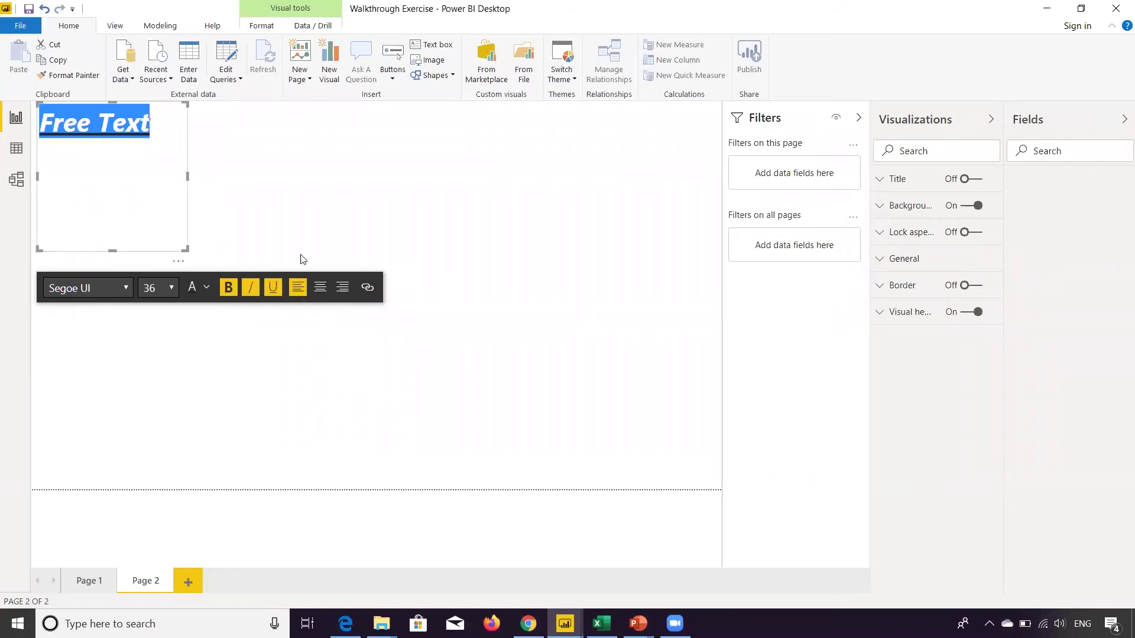
pyautogui.click(320, 288)
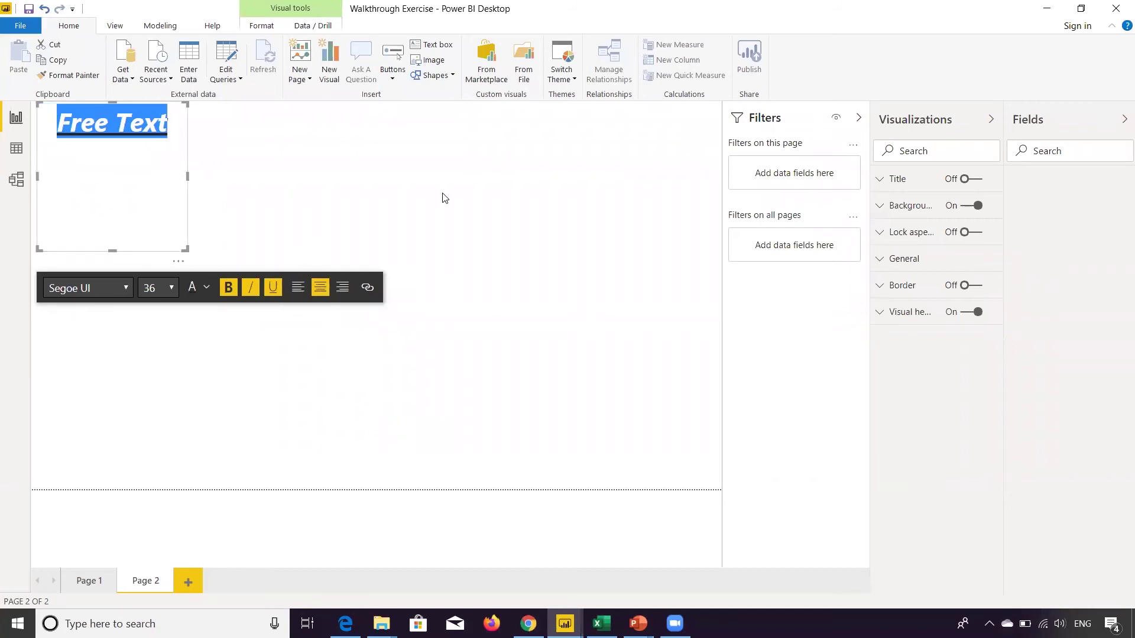
pyautogui.click(464, 183)
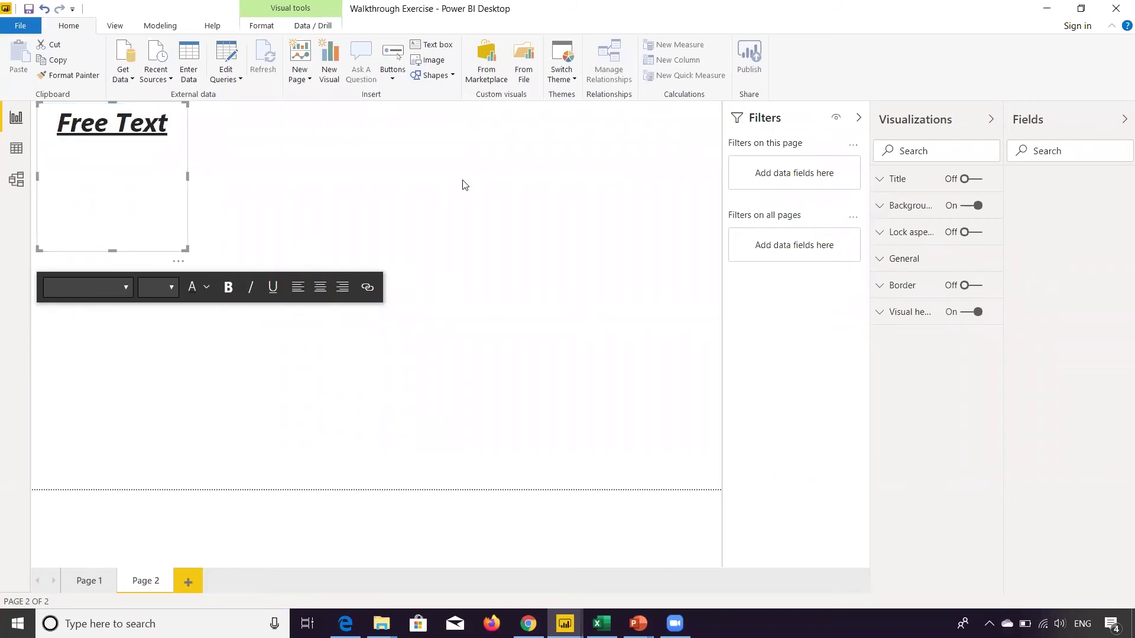
# Check which picture file types can be inserted as an image, without inserting one
pyautogui.click(436, 59)
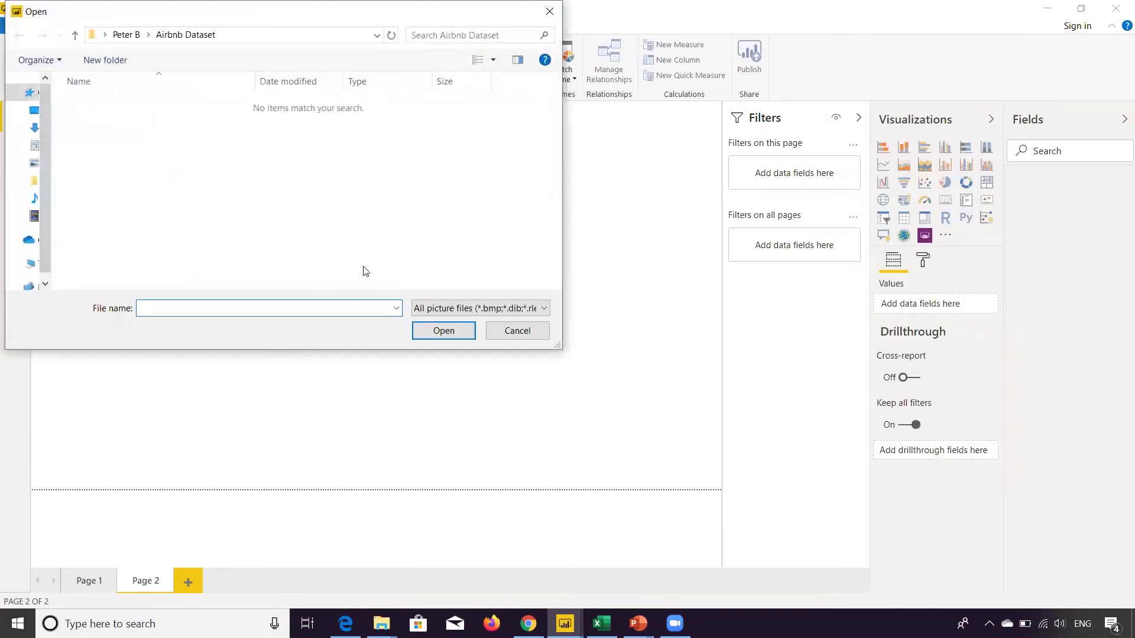
pyautogui.click(496, 309)
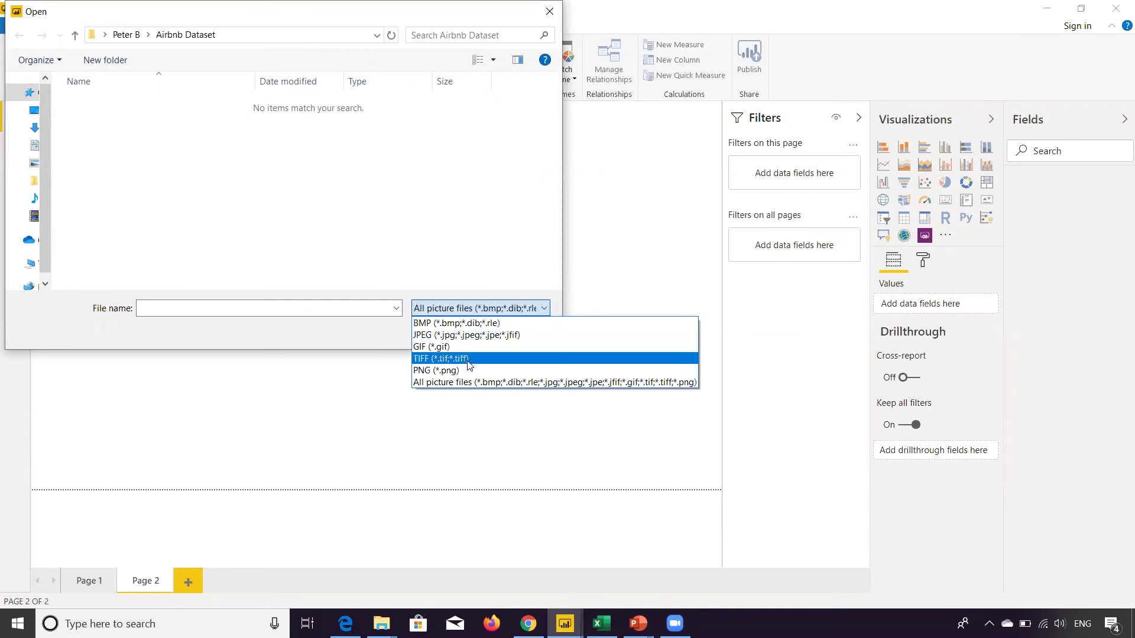
pyautogui.click(492, 261)
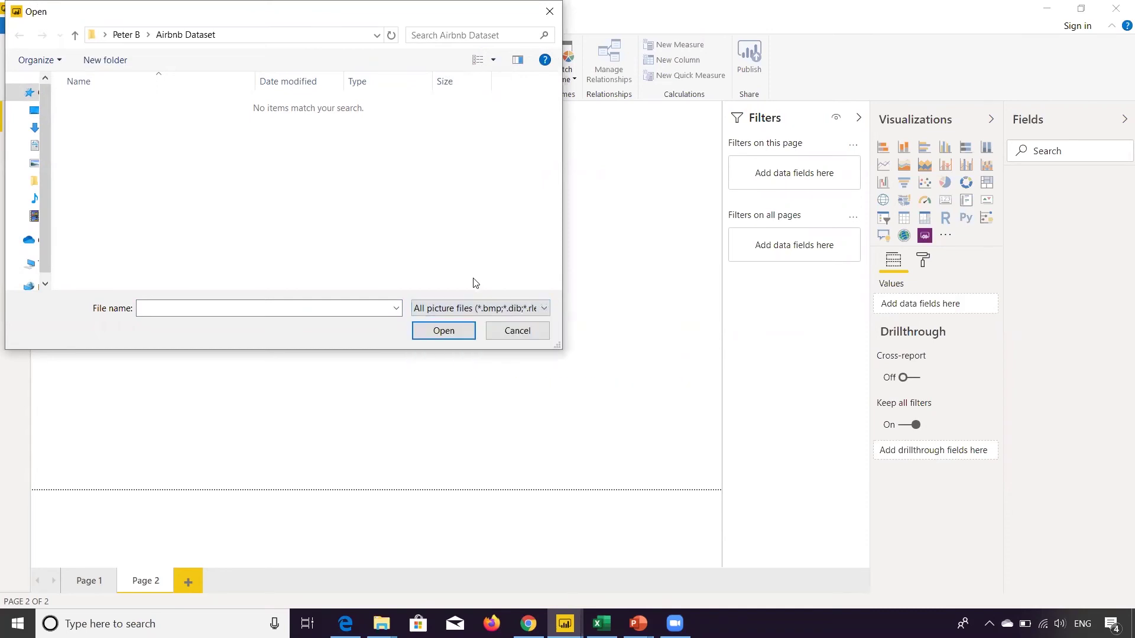
pyautogui.click(518, 332)
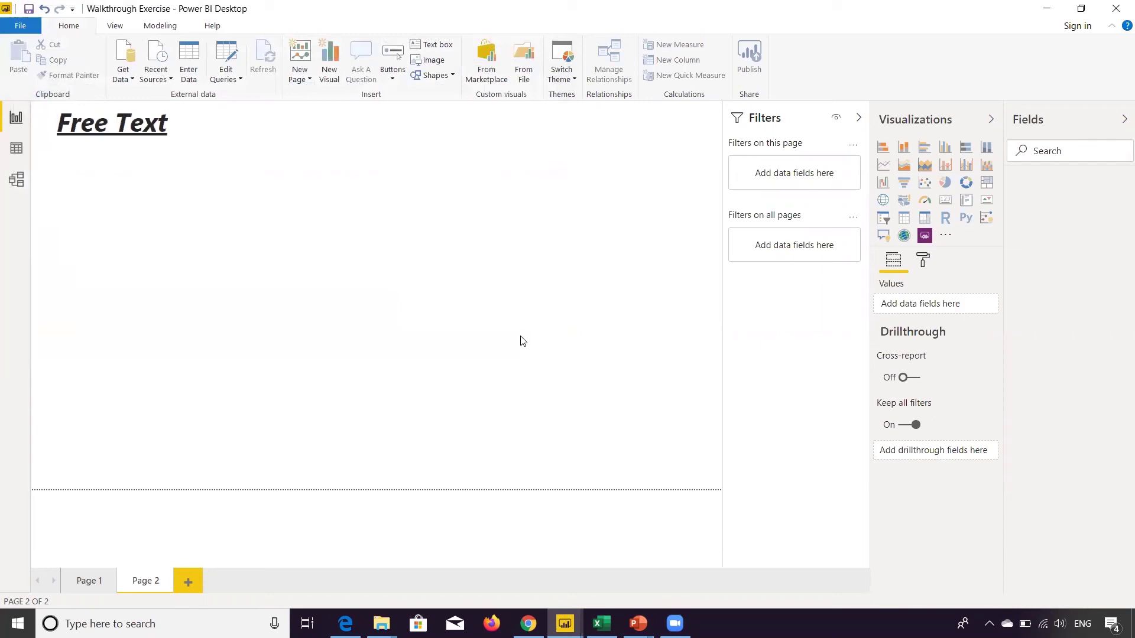
# Insert a rectangle shape below the "Free Text" box and reduce its height by about a quarter
pyautogui.click(438, 76)
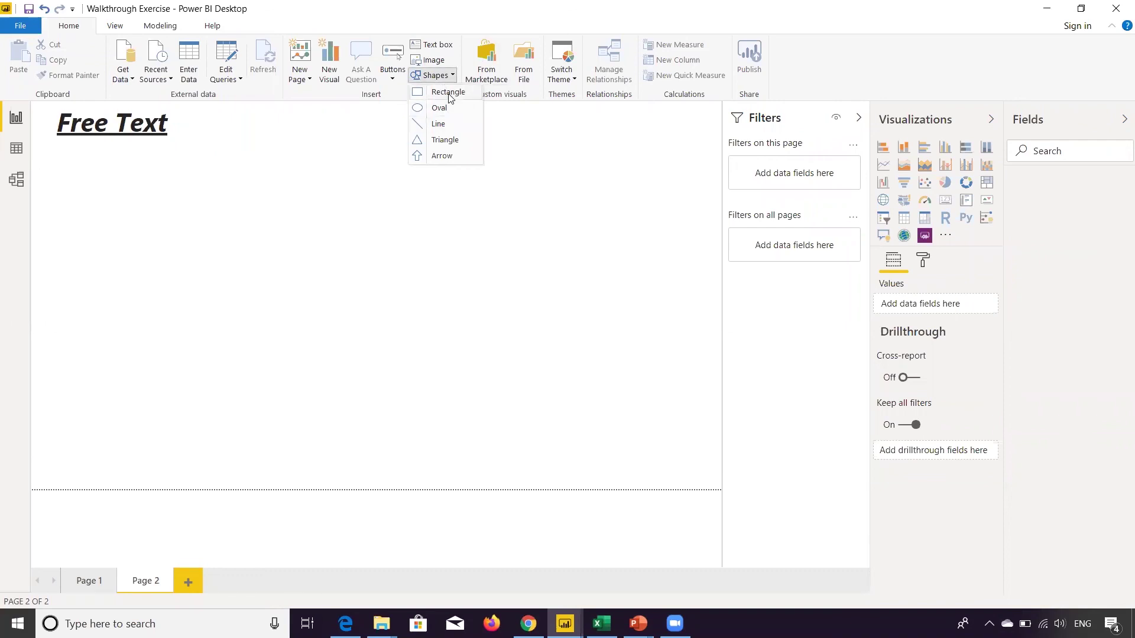
pyautogui.click(448, 98)
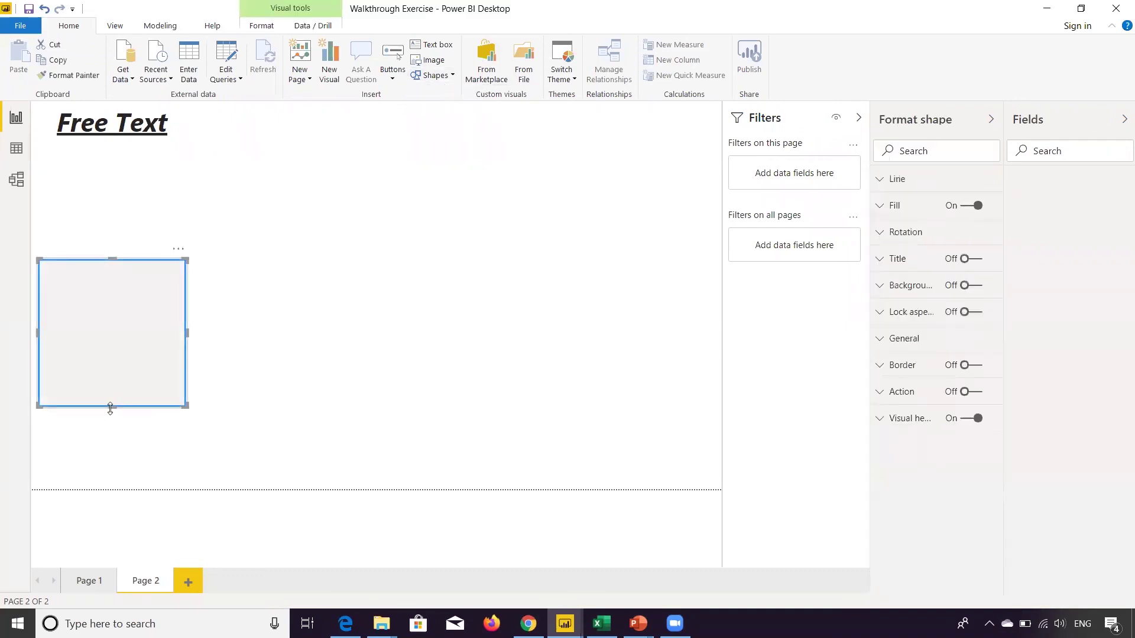
pyautogui.moveTo(110, 406); pyautogui.dragTo(133, 378)
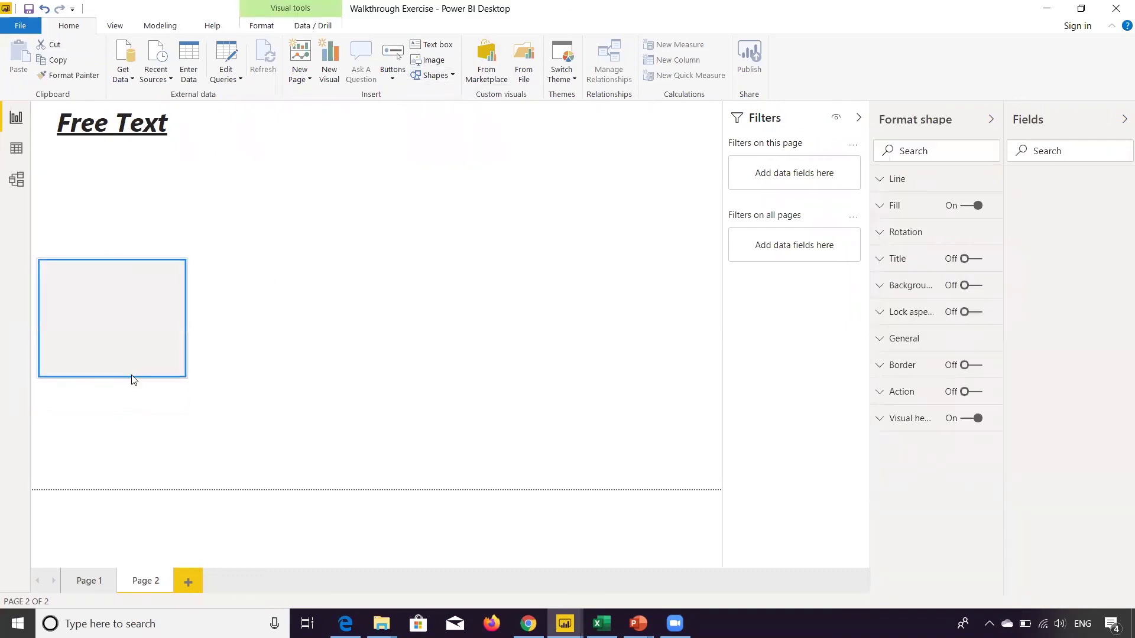
# Fill the rectangle with an orange theme color and move it directly beside the "Free Text" box at the page's upper edge
pyautogui.click(878, 208)
pyautogui.click(903, 251)
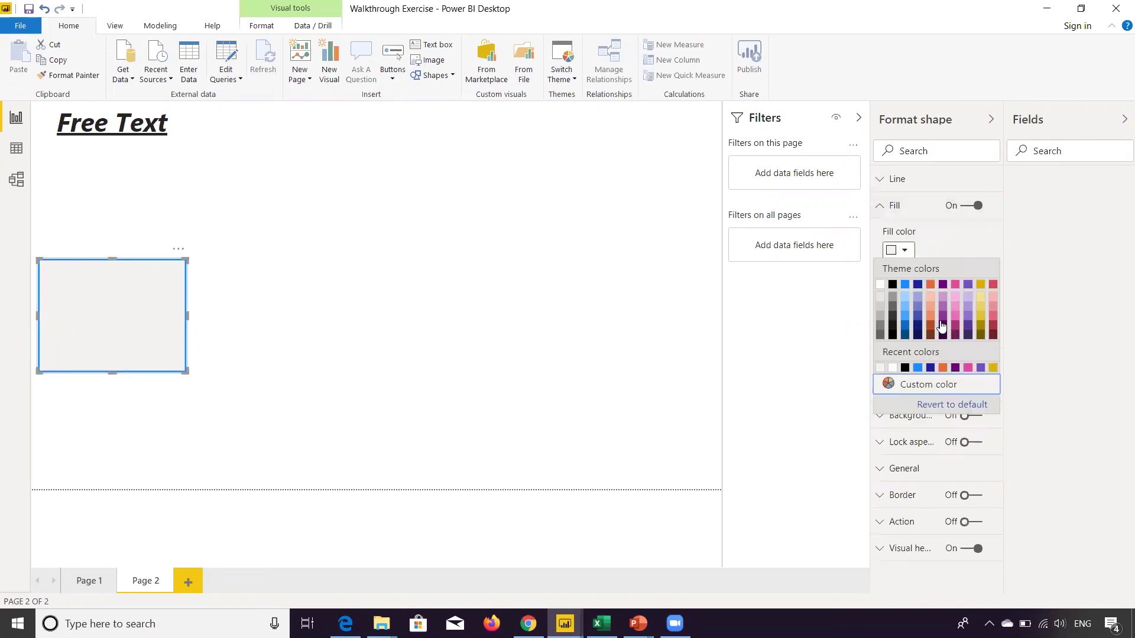
pyautogui.click(931, 321)
pyautogui.click(515, 372)
pyautogui.moveTo(137, 308); pyautogui.dragTo(302, 151)
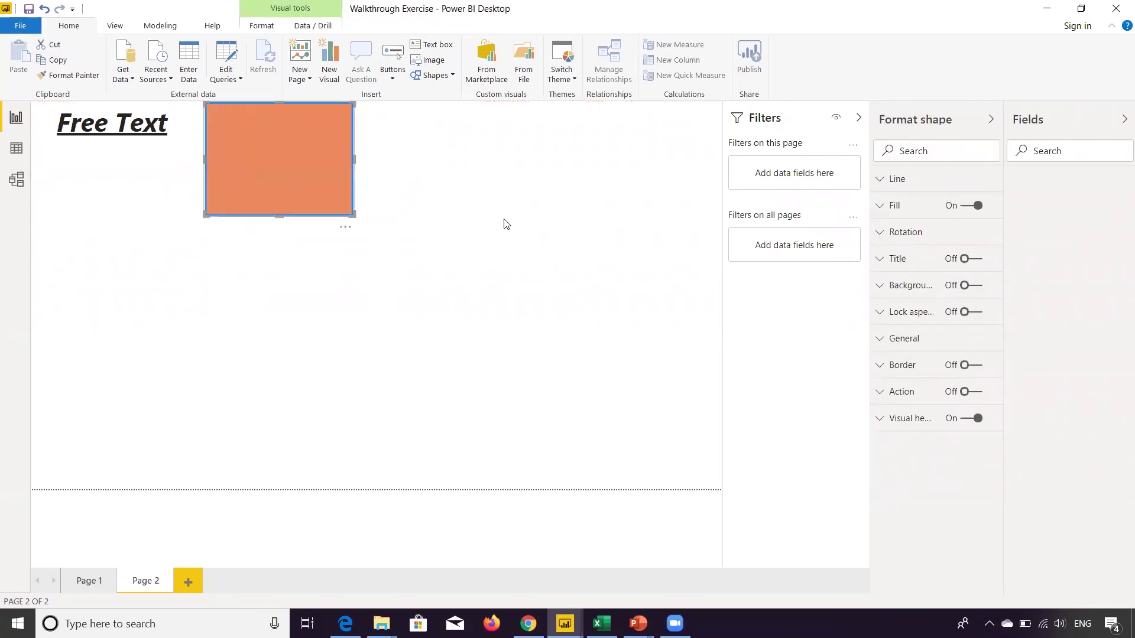
pyautogui.click(540, 245)
# Try to open the custom visuals marketplace and dismiss the account sign-in dialog
pyautogui.click(490, 65)
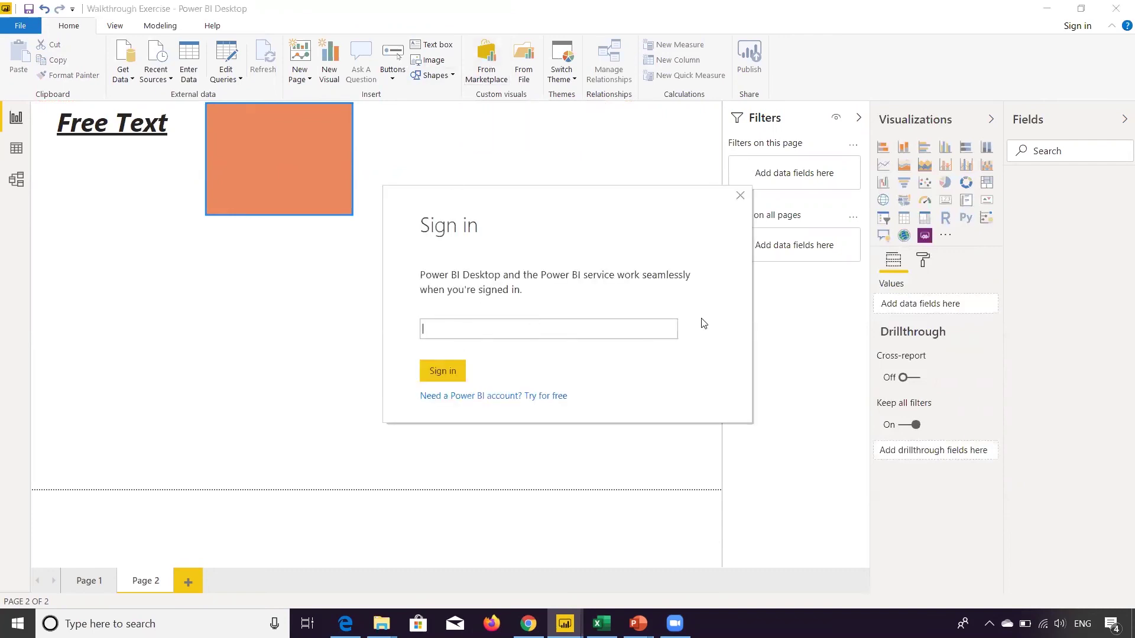
pyautogui.click(739, 195)
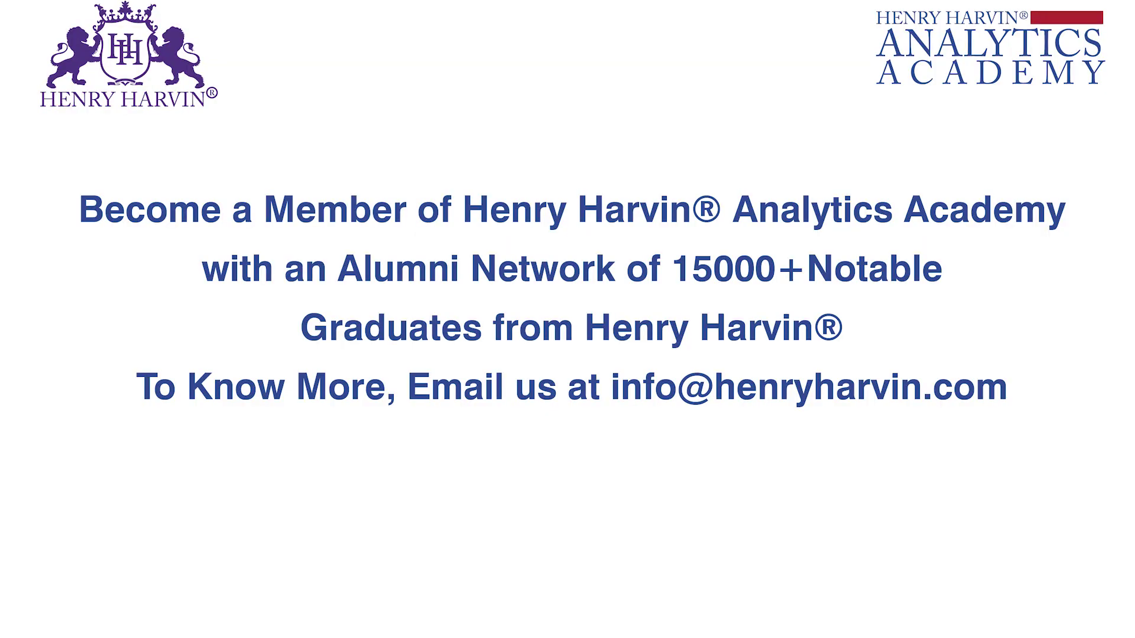